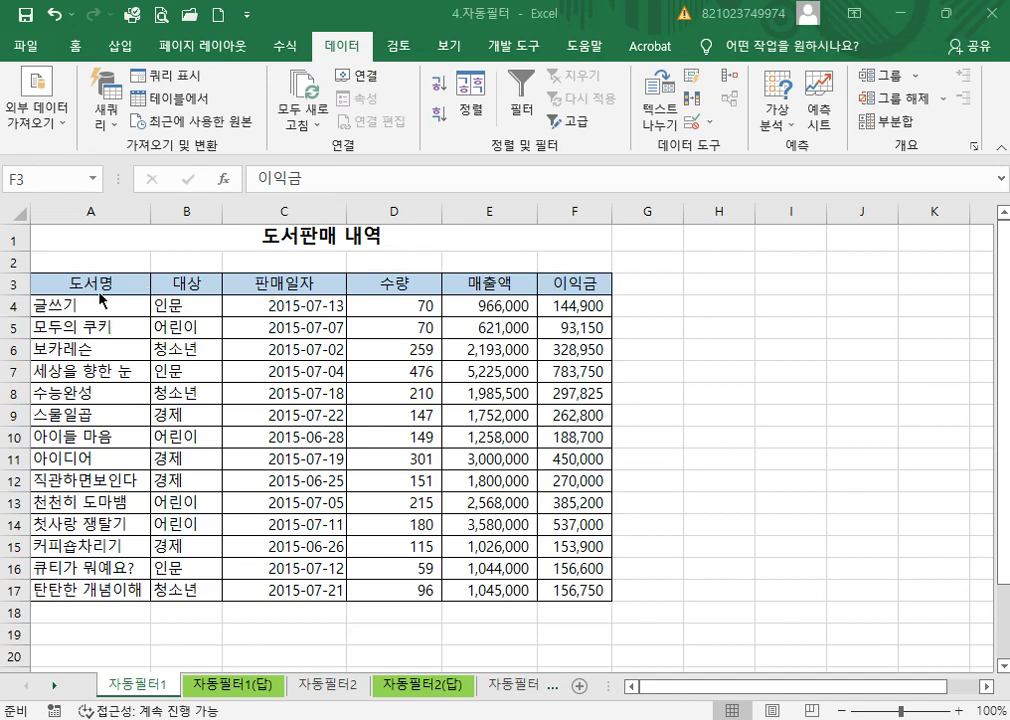
Turn on AutoFilter for the 도서판매 내역 table, starting from its header row in row 3.
left_click(135, 284)
left_click(200, 284)
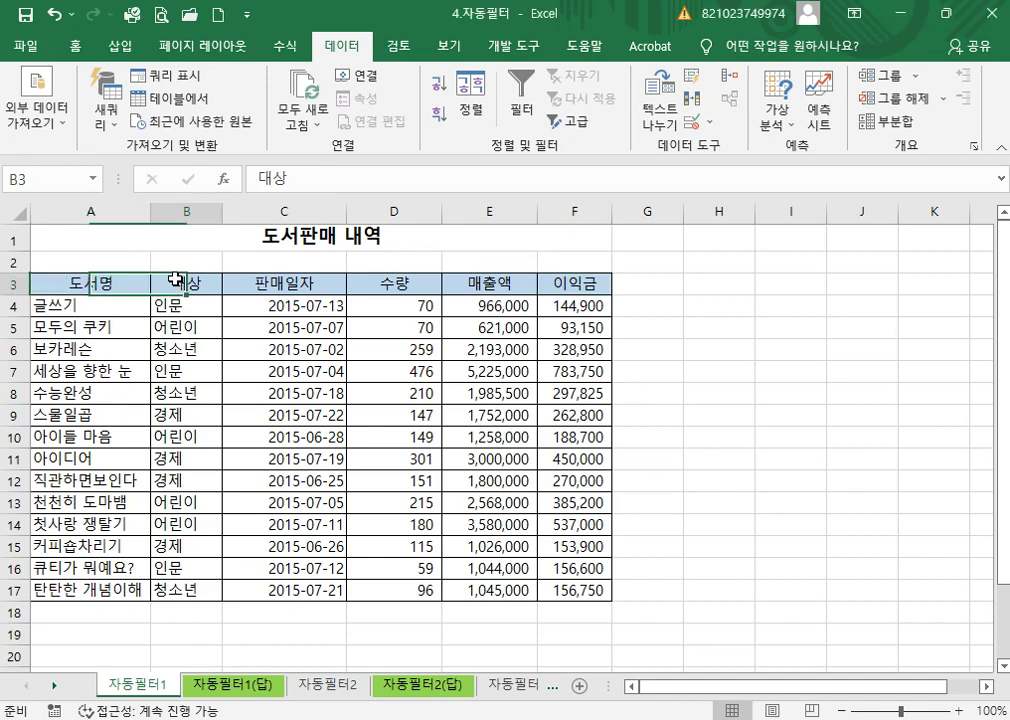
left_click(265, 283)
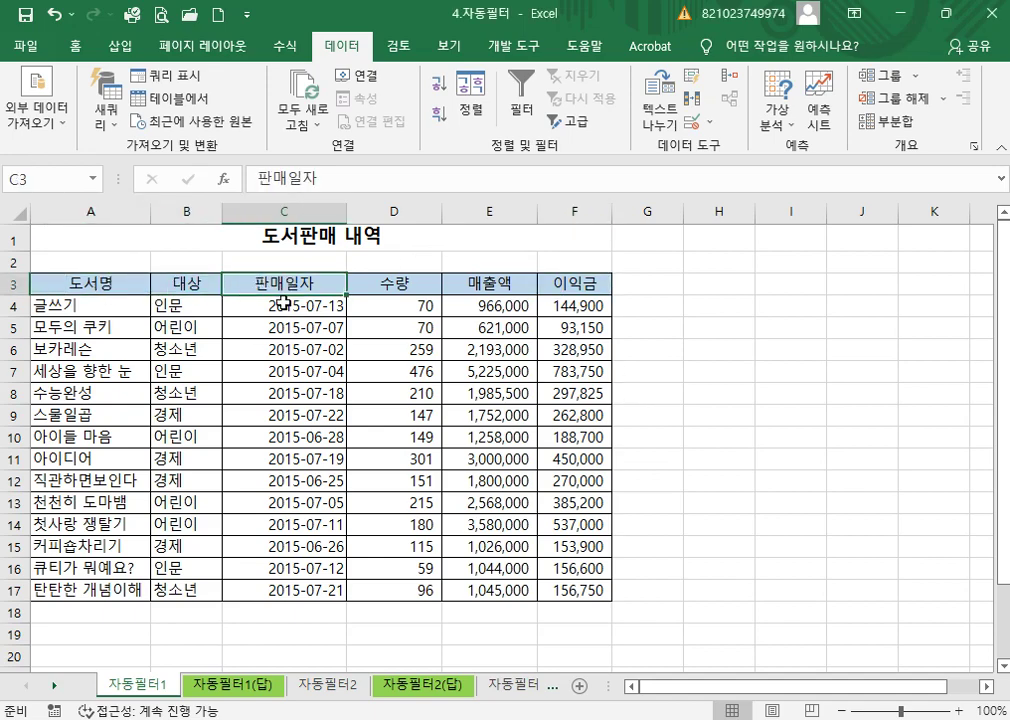
left_click(110, 284)
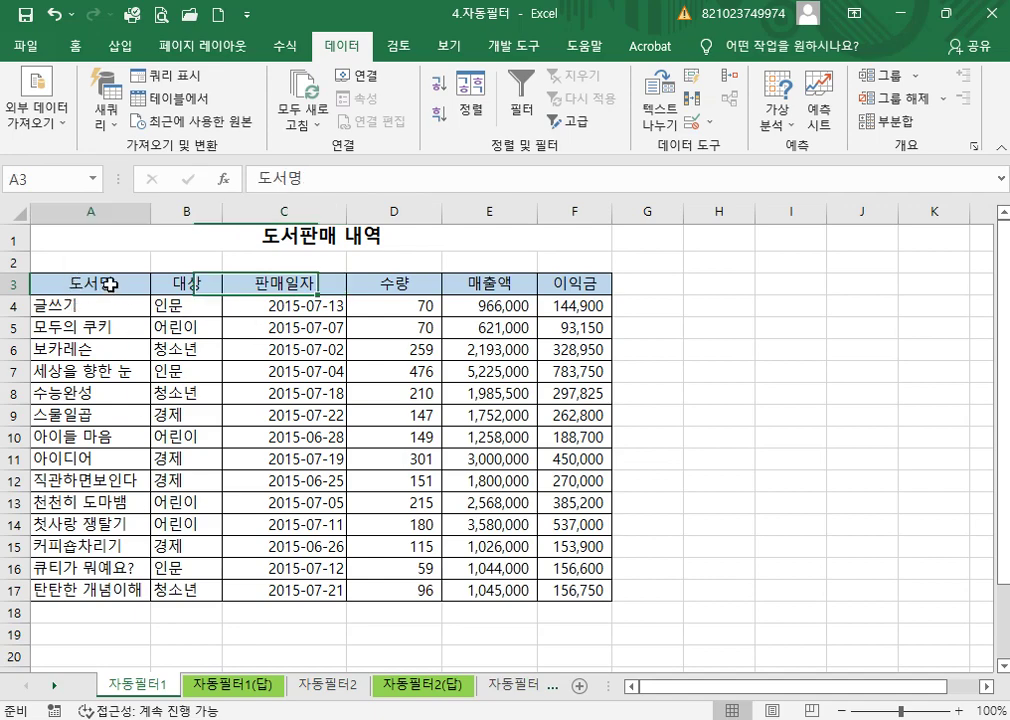
left_click(182, 287)
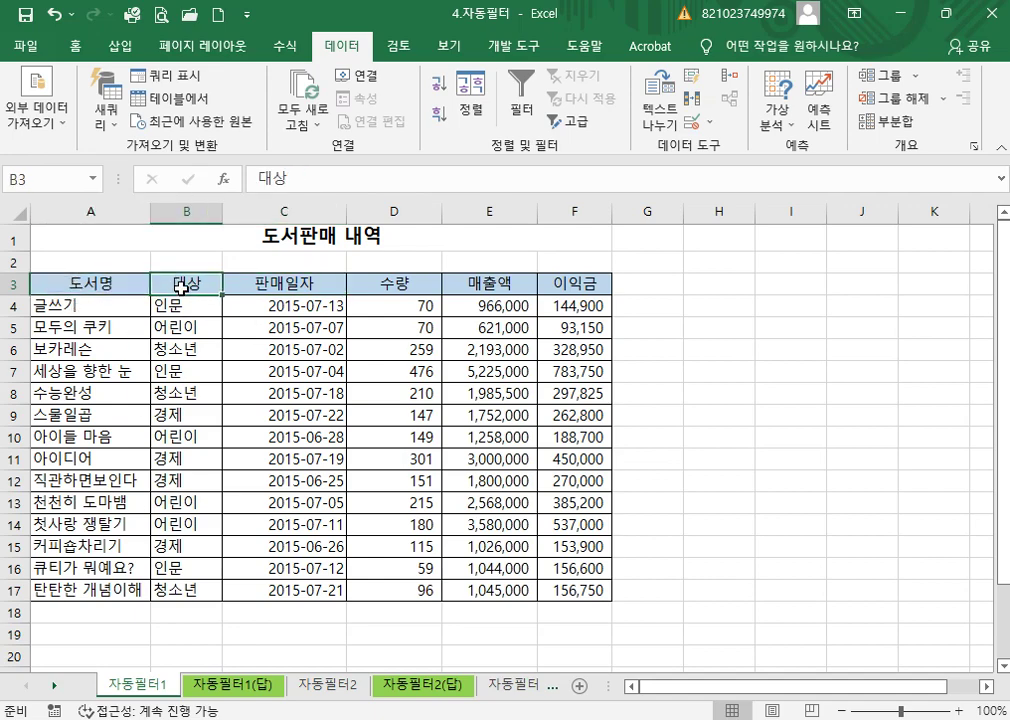
left_click(115, 286)
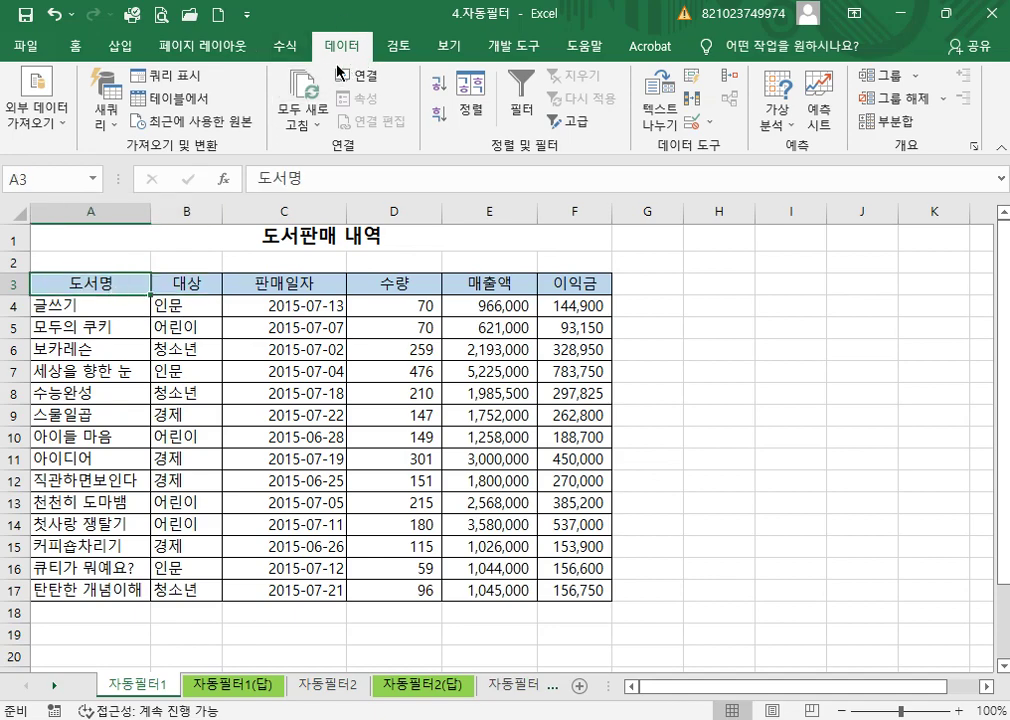
left_click(524, 89)
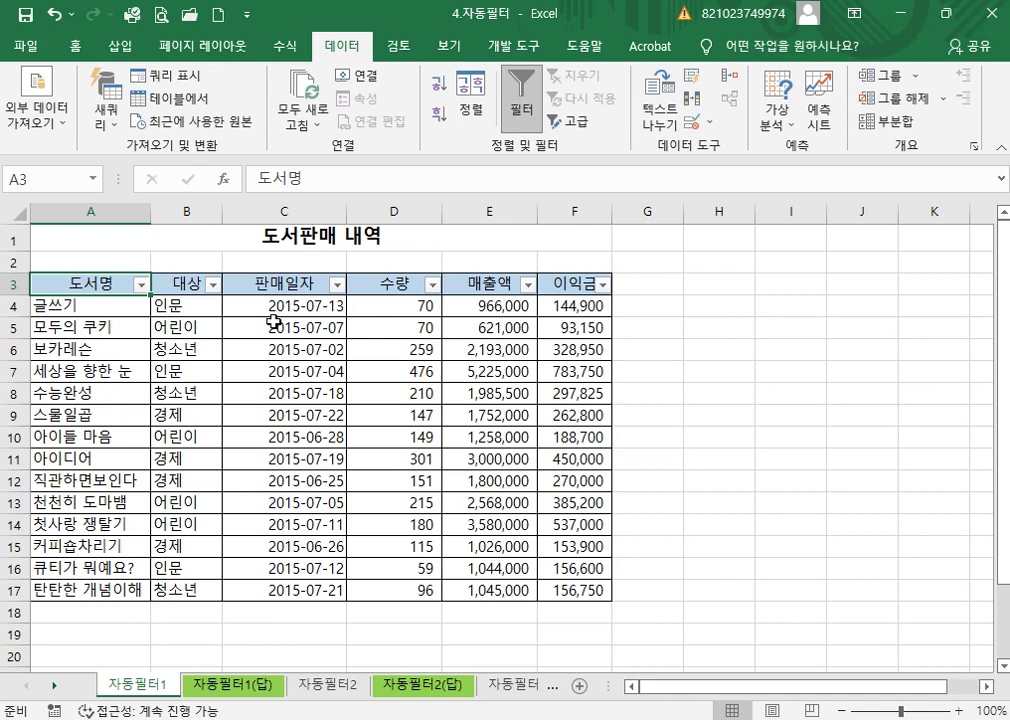
Apply a custom text filter to the 대상 column that shows rows equal to 어린이 or equal to 청소년.
left_click(213, 285)
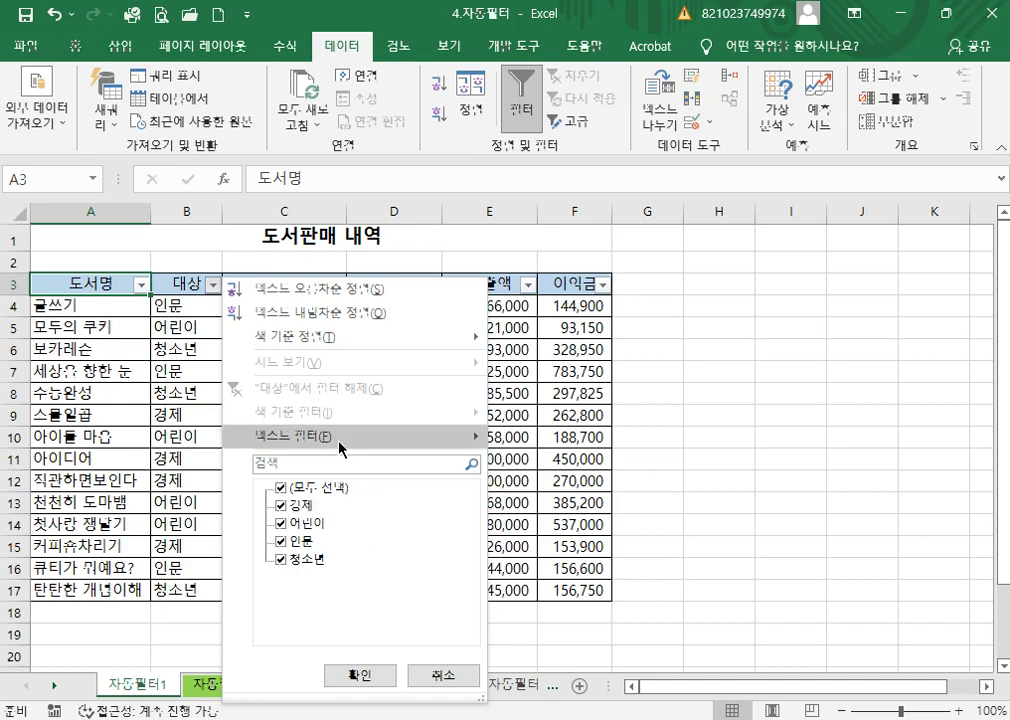
mouse_move(340, 449)
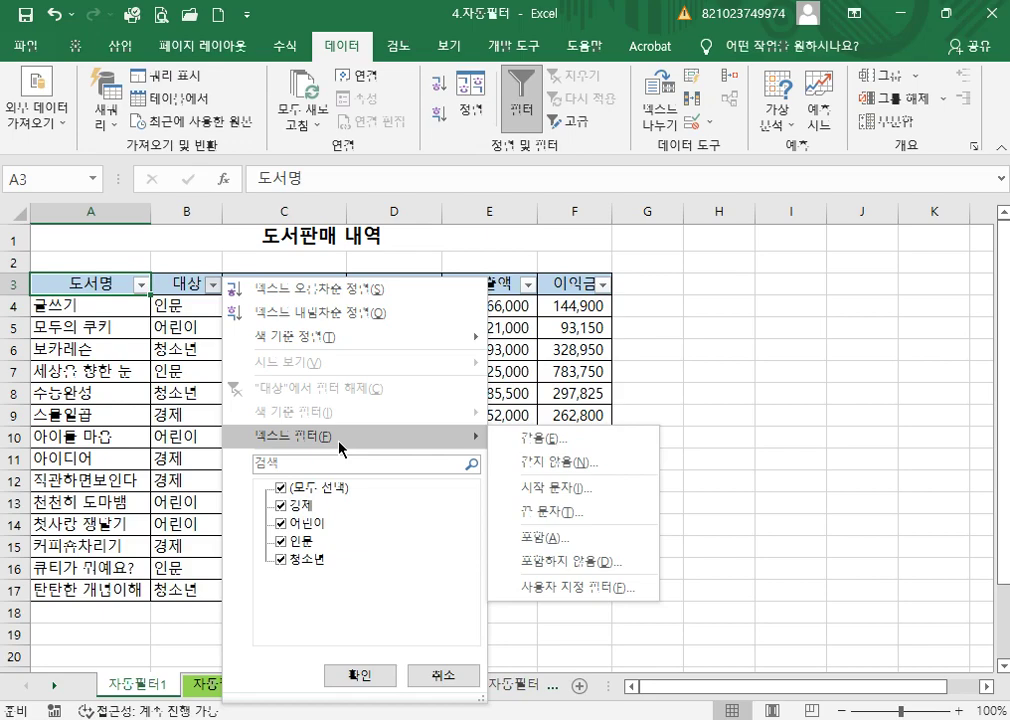
left_click(568, 590)
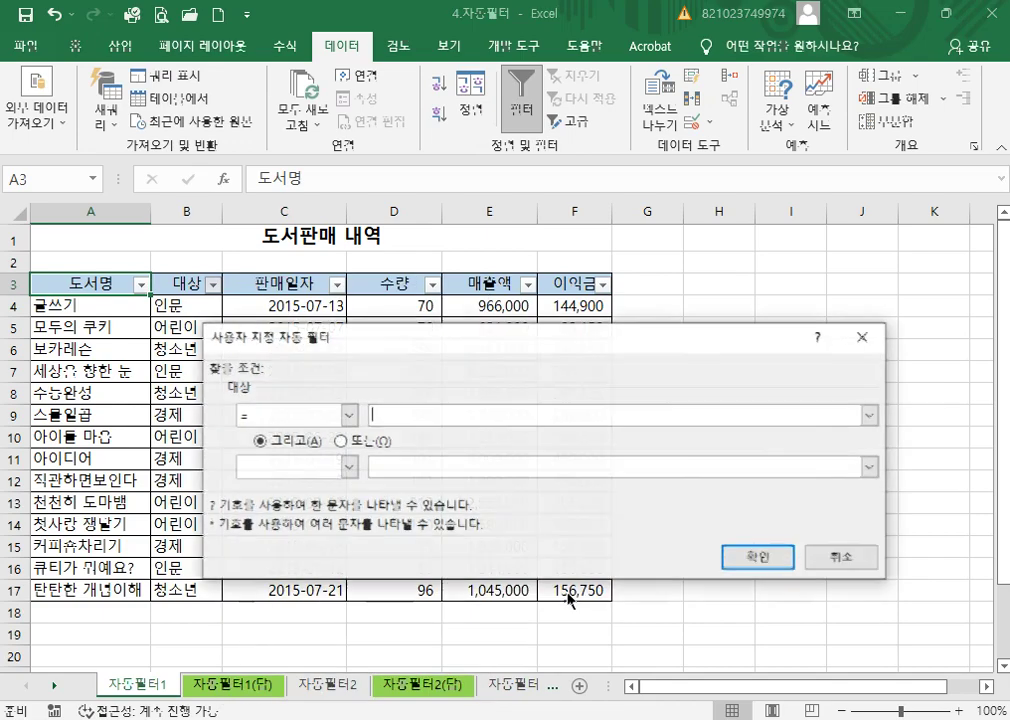
left_click_drag(363, 347, 306, 338)
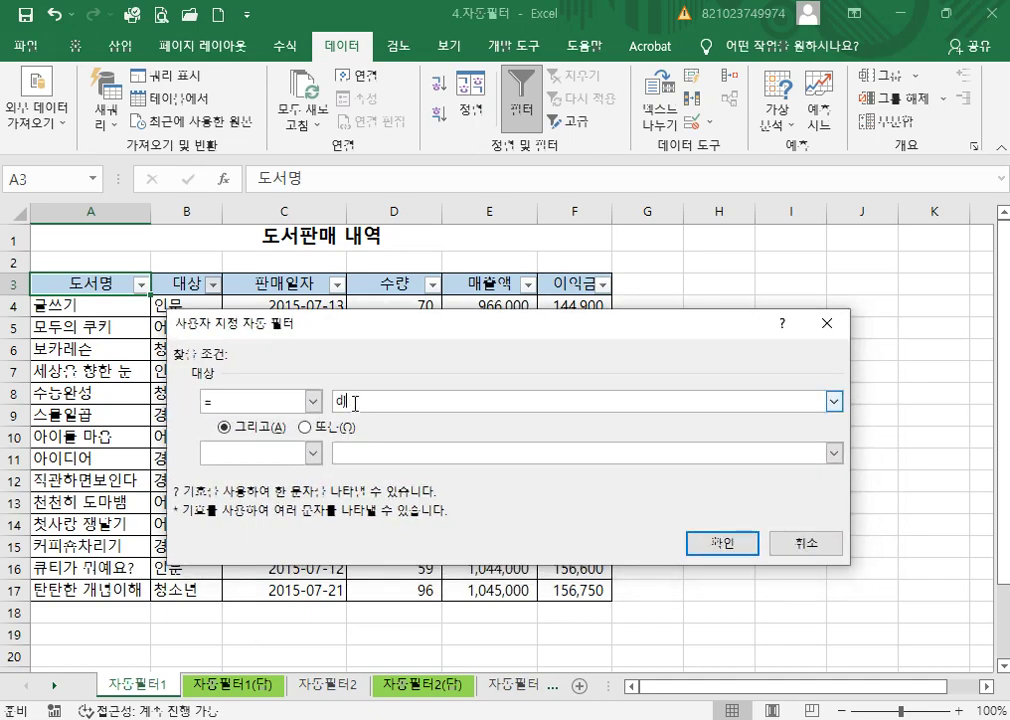
type("어린ㅇ")
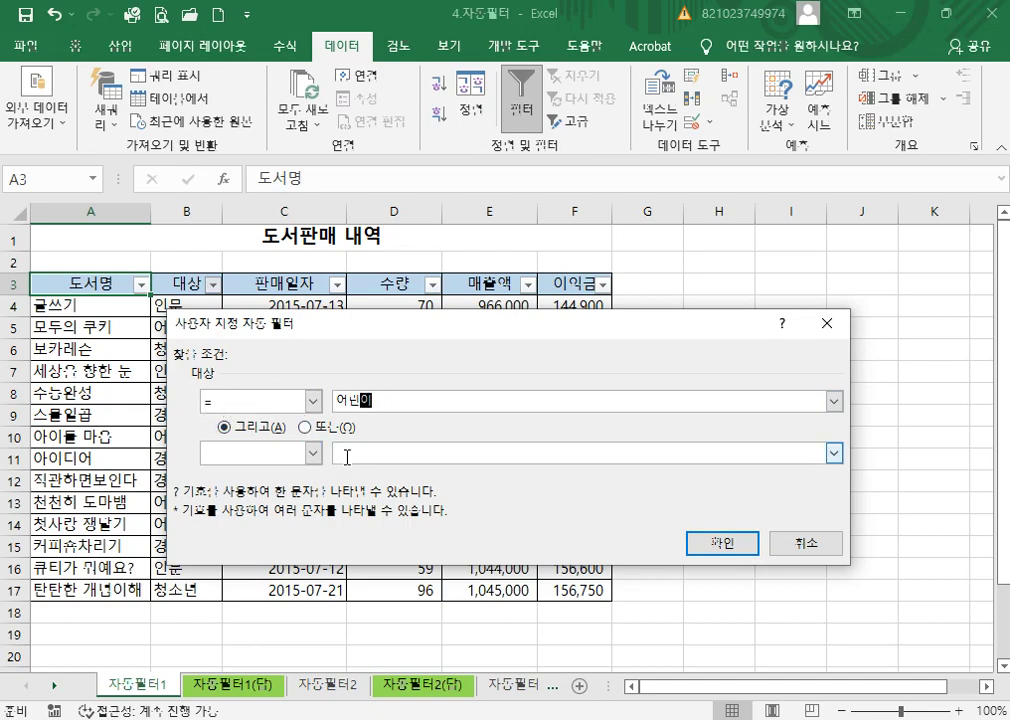
left_click(305, 428)
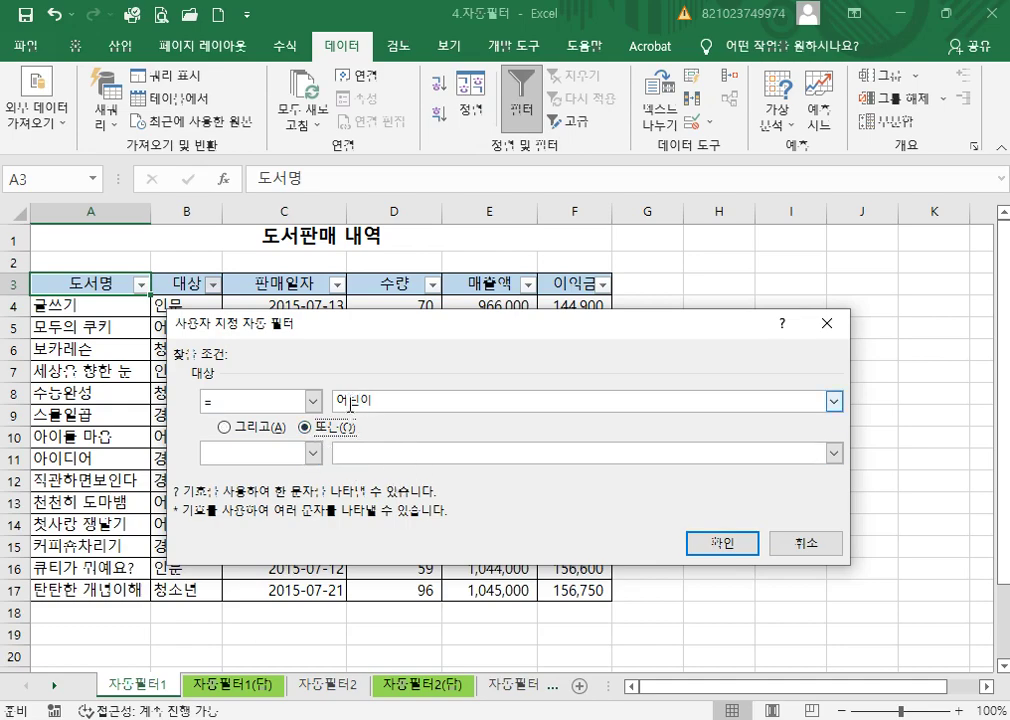
left_click(312, 453)
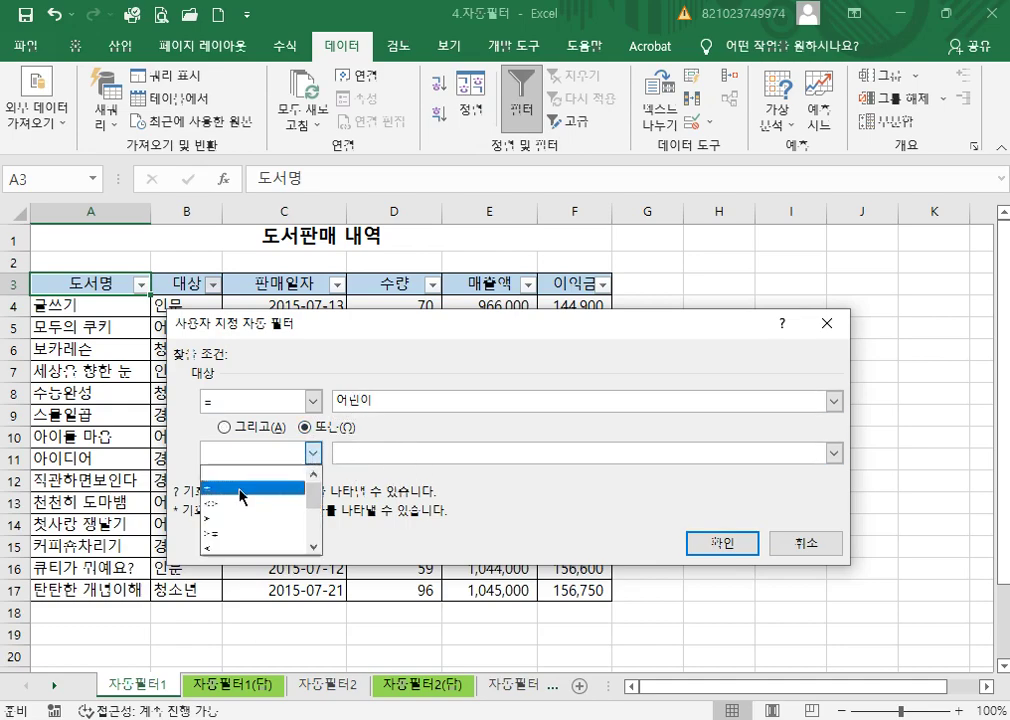
left_click(240, 490)
left_click(354, 450)
type("청소녀")
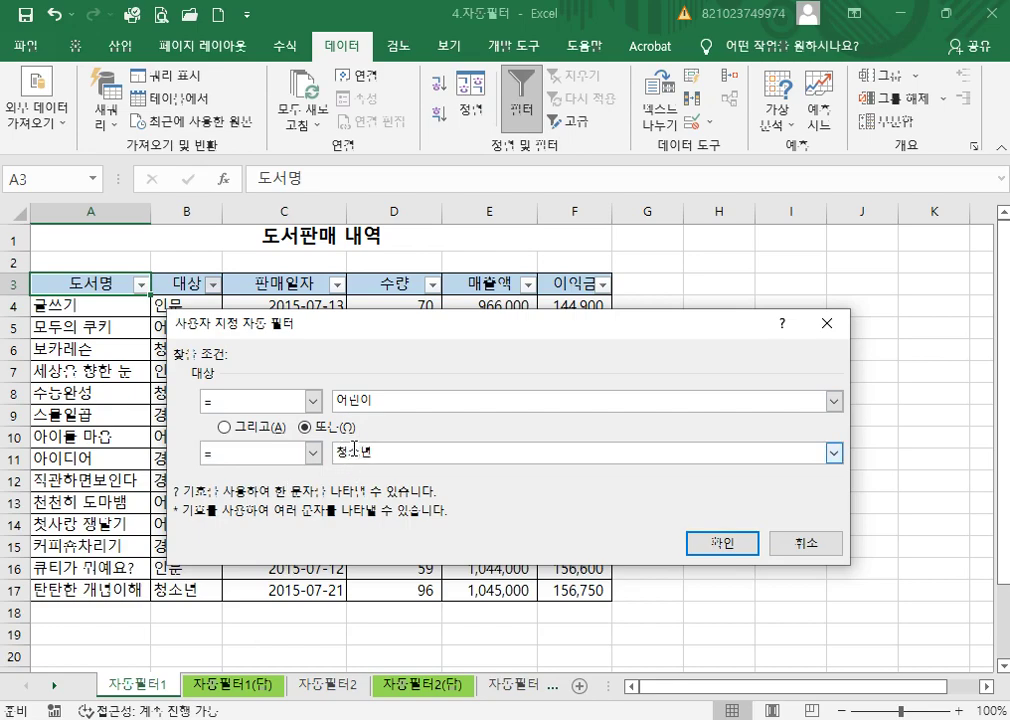
left_click(724, 545)
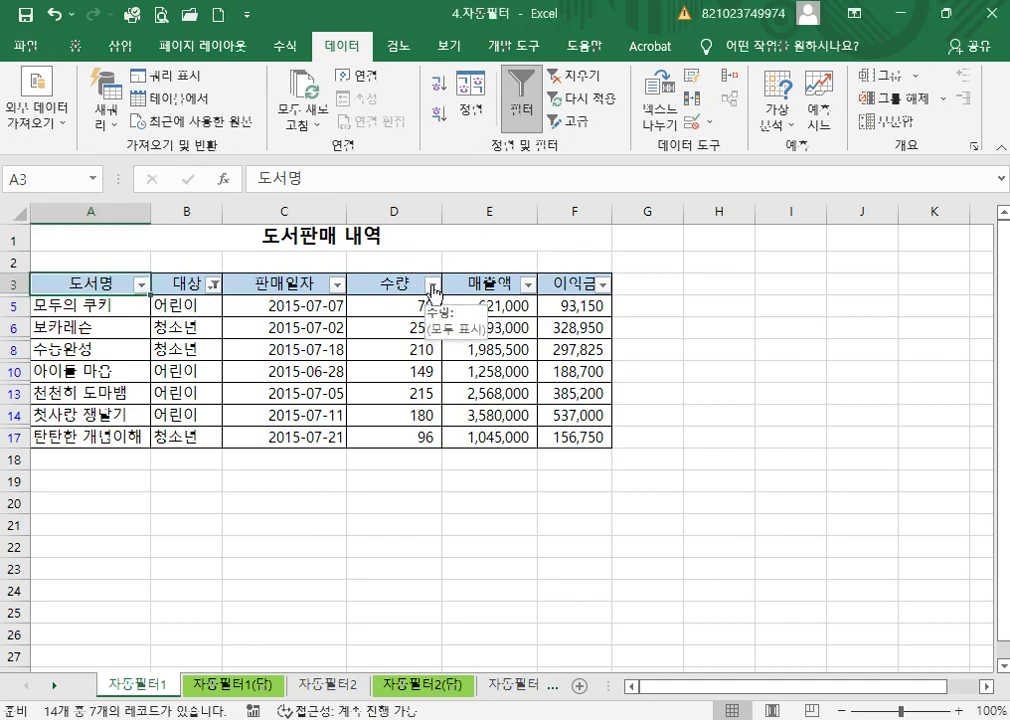
Filter the 수량 column to values greater than or equal to 200.
left_click(431, 285)
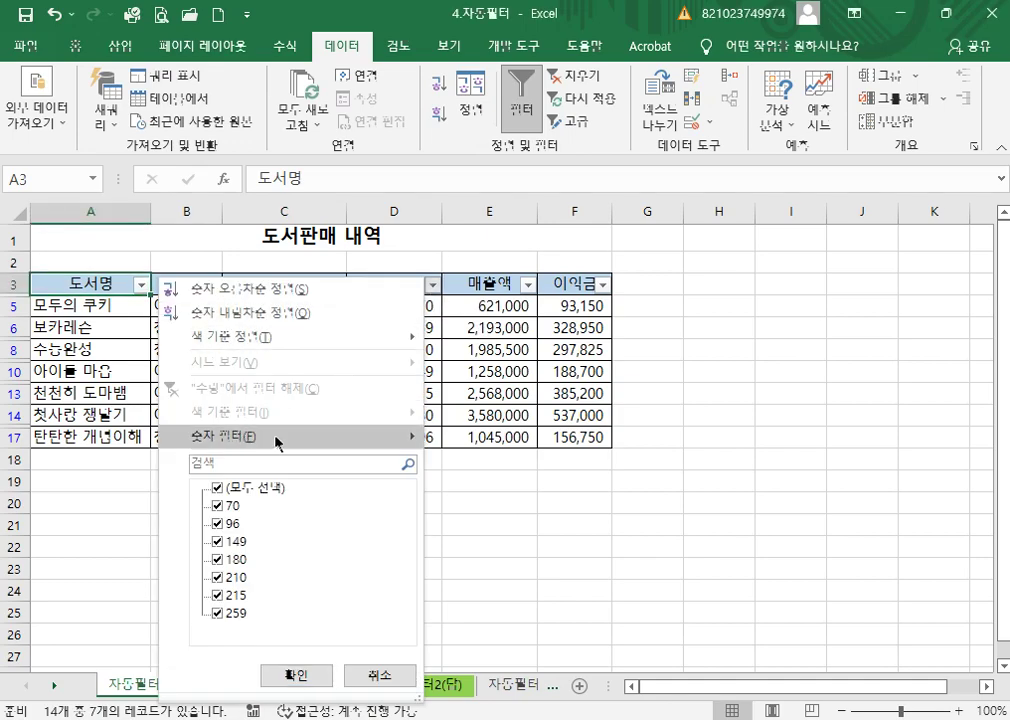
mouse_move(269, 437)
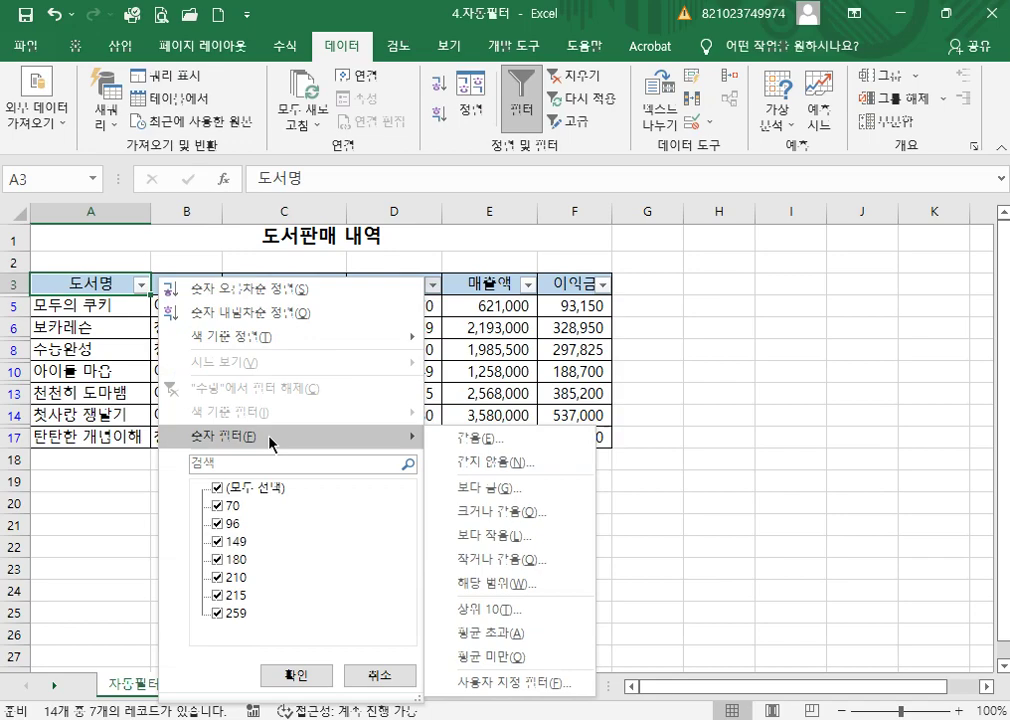
left_click(492, 513)
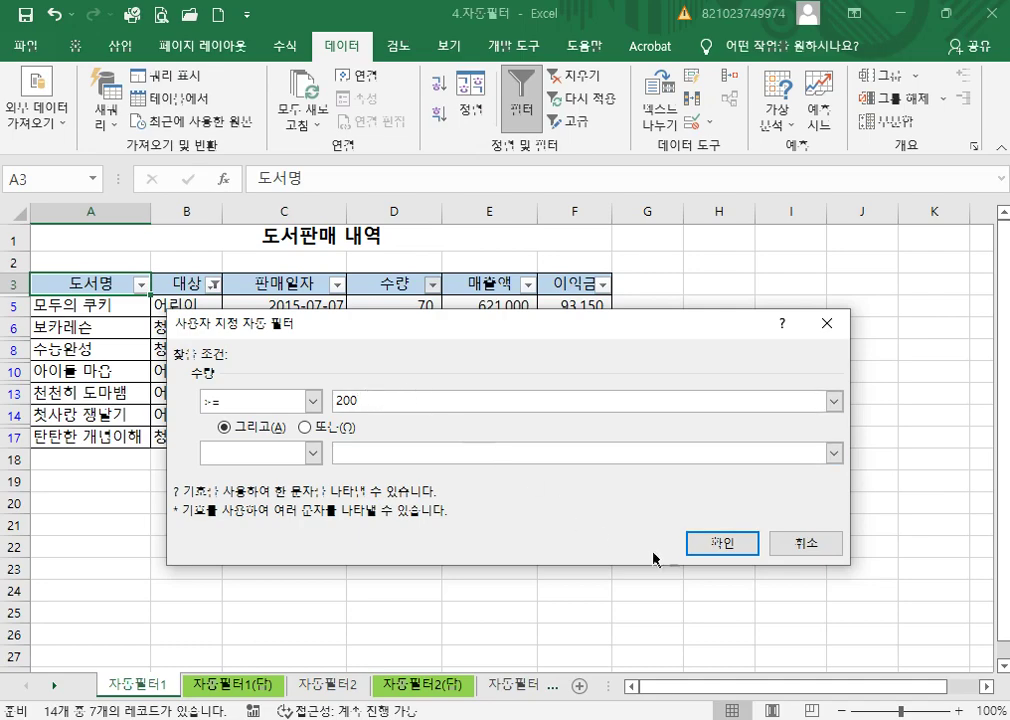
left_click(724, 544)
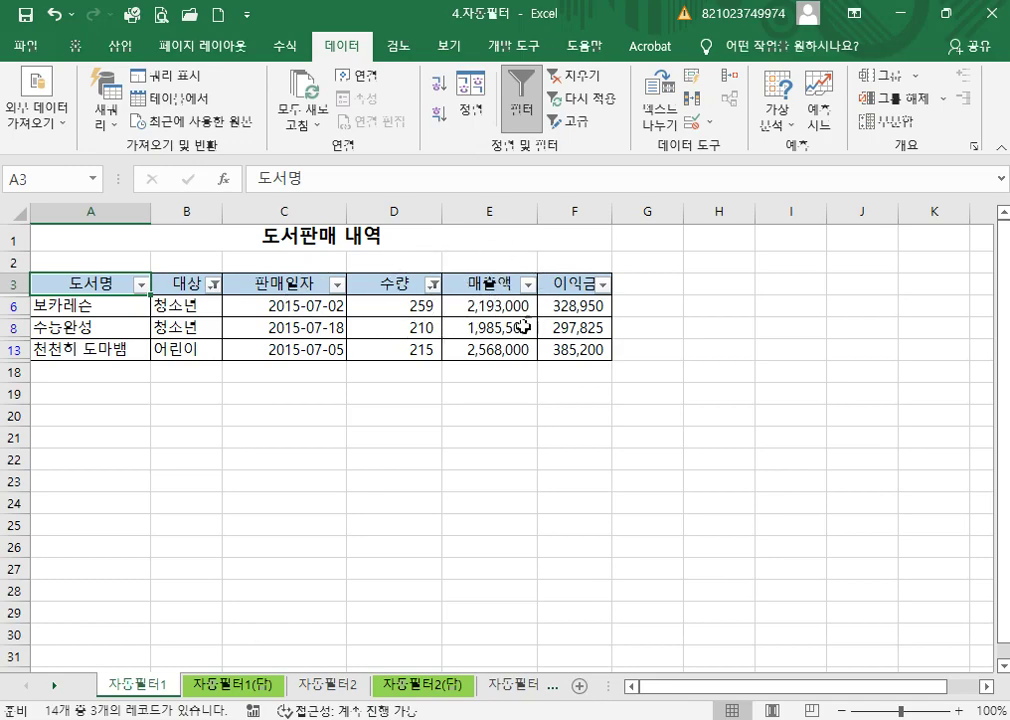
Go to the 자동필터2 sheet and turn on AutoFilter for the 제일마트 판매 현황 table.
key("ctrl+Page_Down")
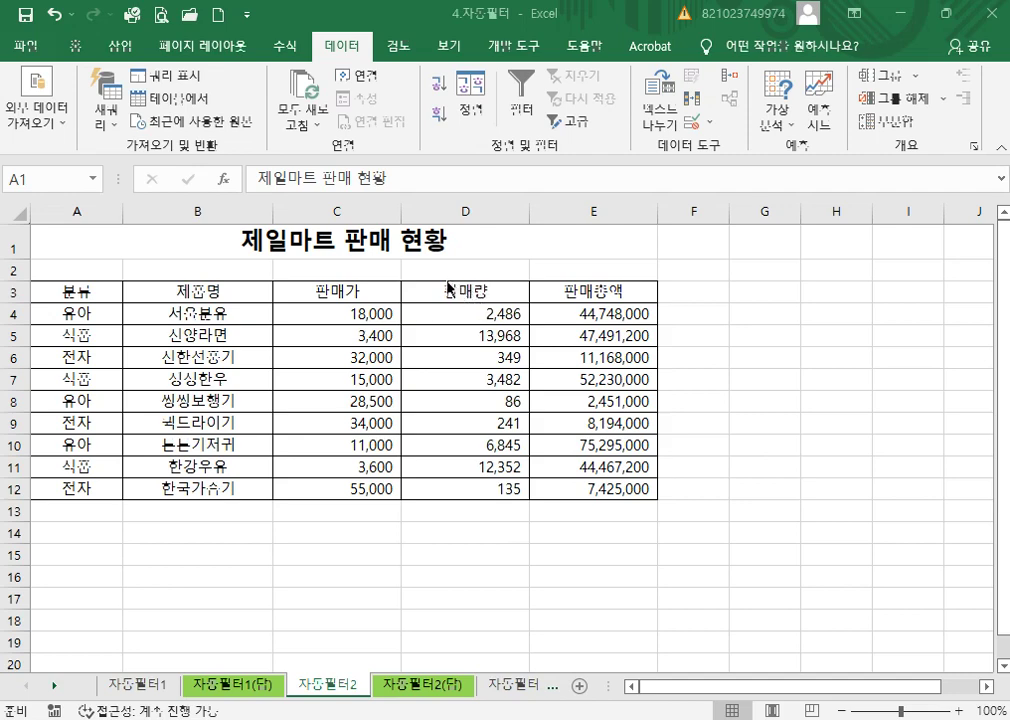
left_click(92, 292)
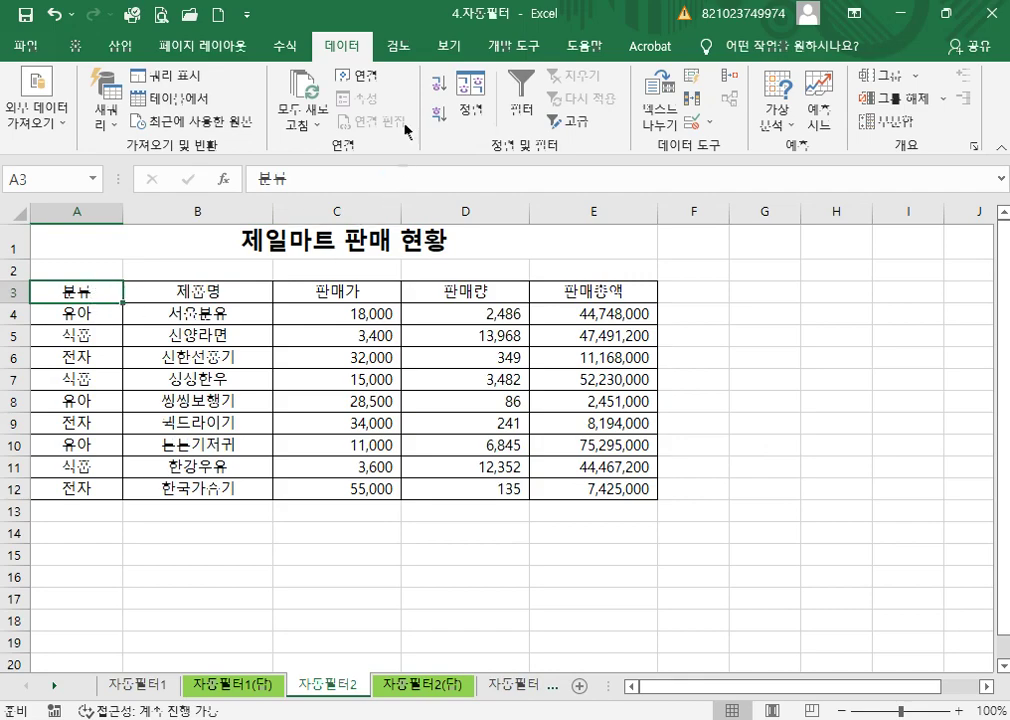
left_click(523, 104)
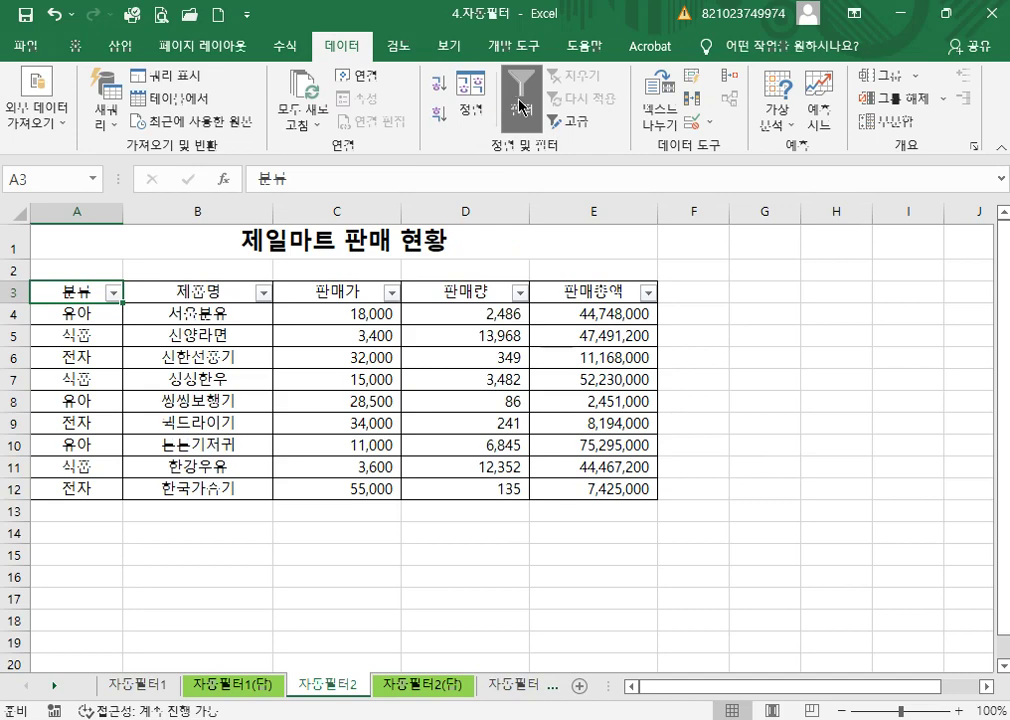
Apply a custom text filter to the 분류 column that shows rows equal to 유아 or equal to 식품.
left_click(115, 292)
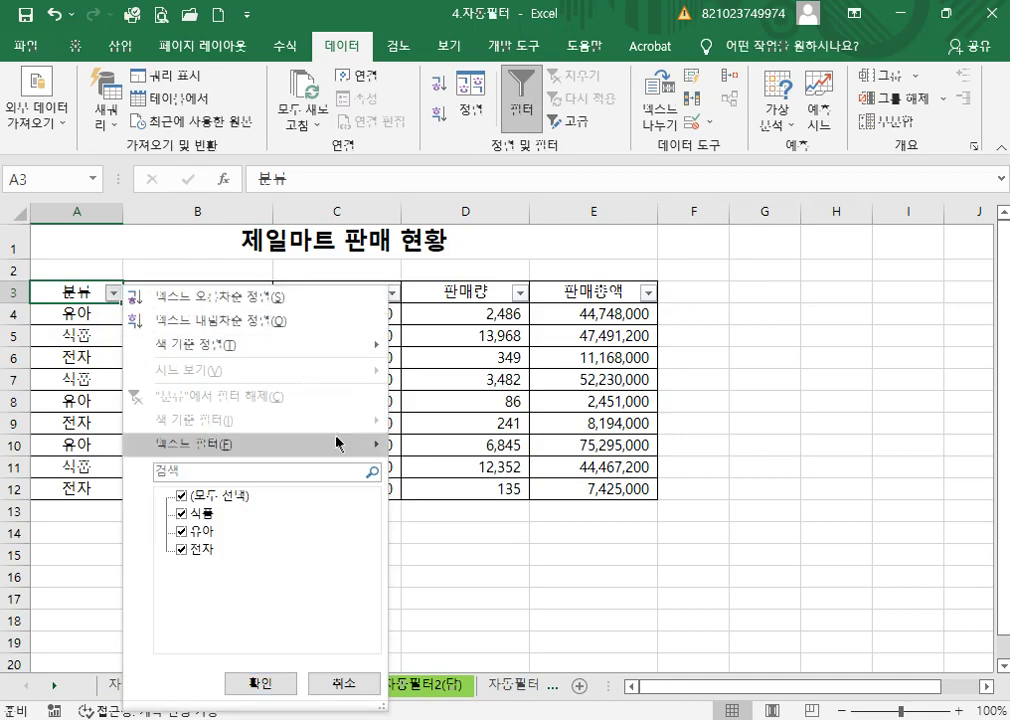
mouse_move(230, 446)
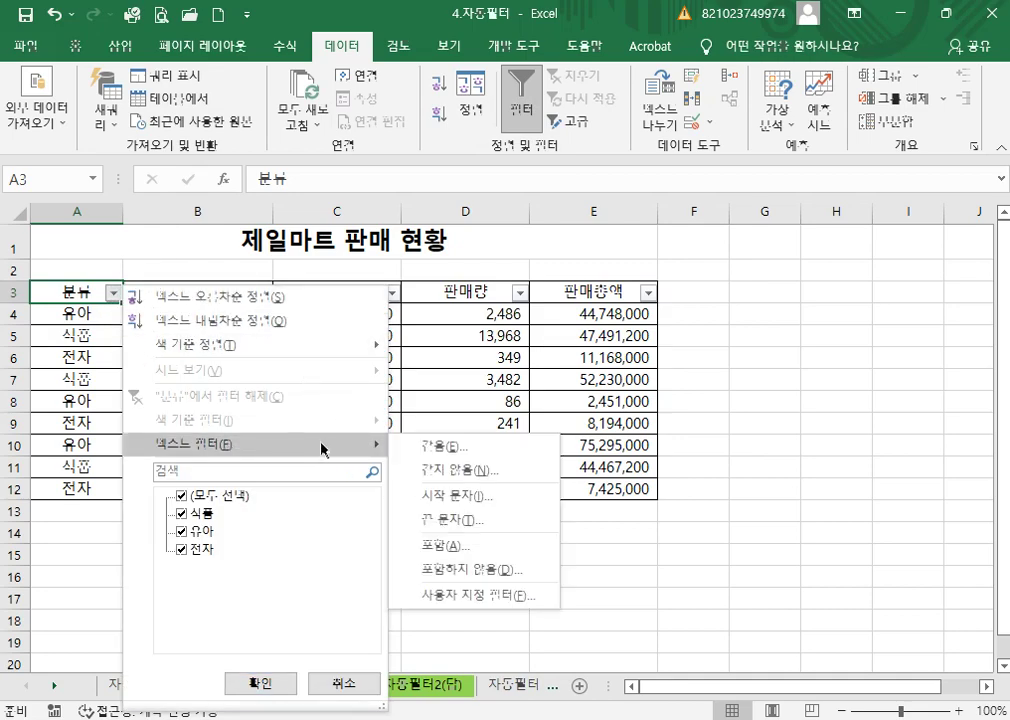
left_click(481, 598)
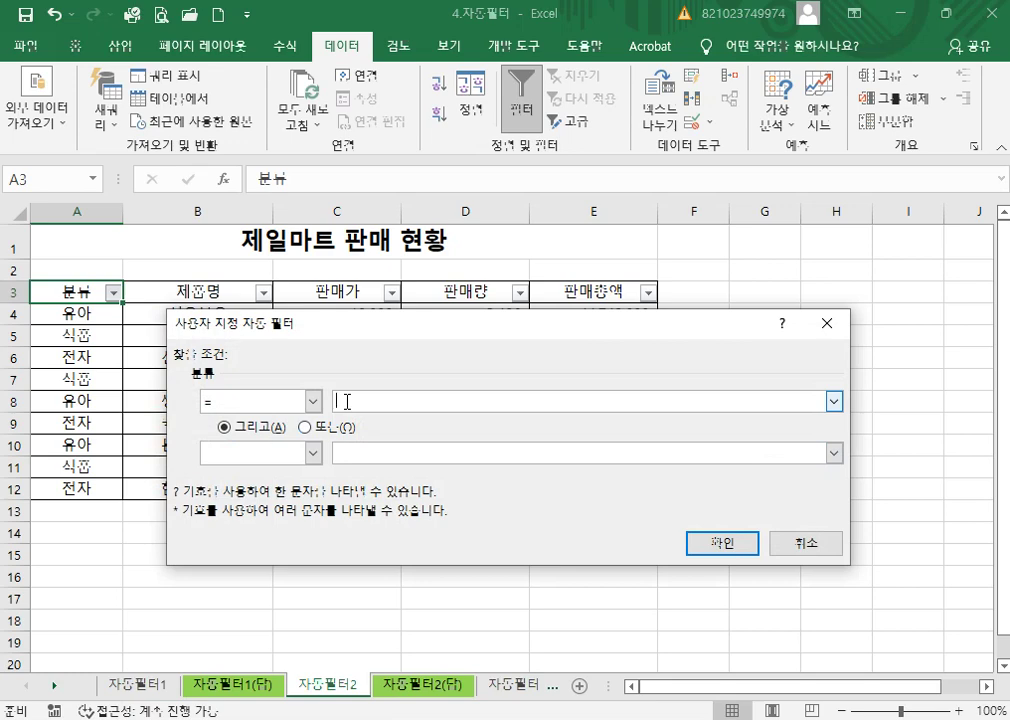
type("유아")
left_click(311, 455)
left_click(259, 474)
left_click(359, 448)
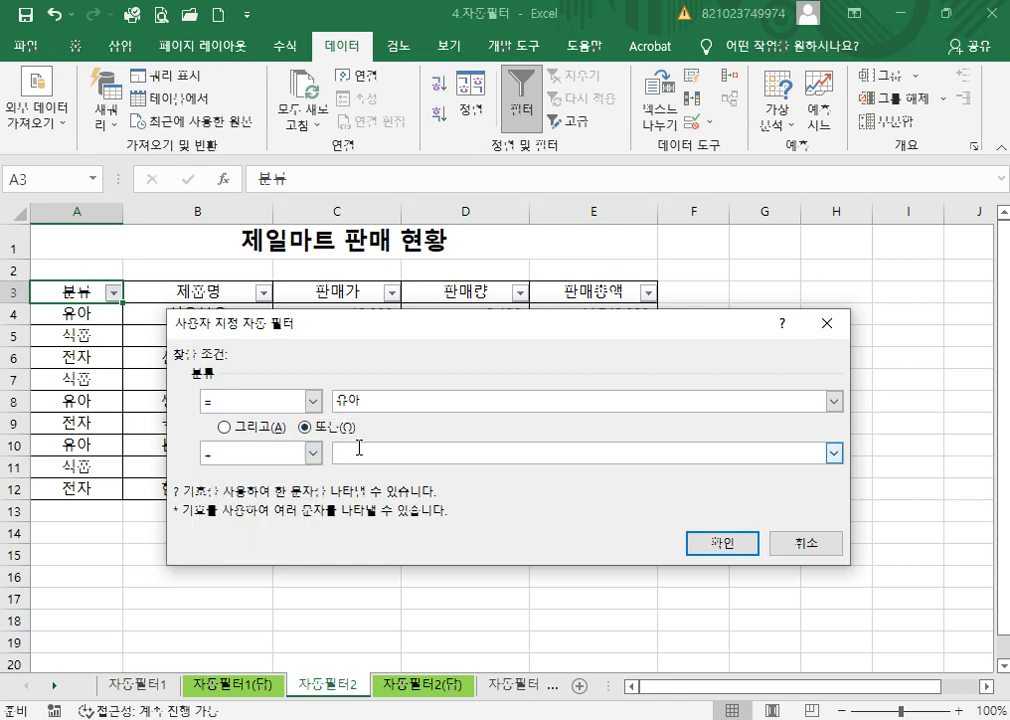
type("식ㅍ")
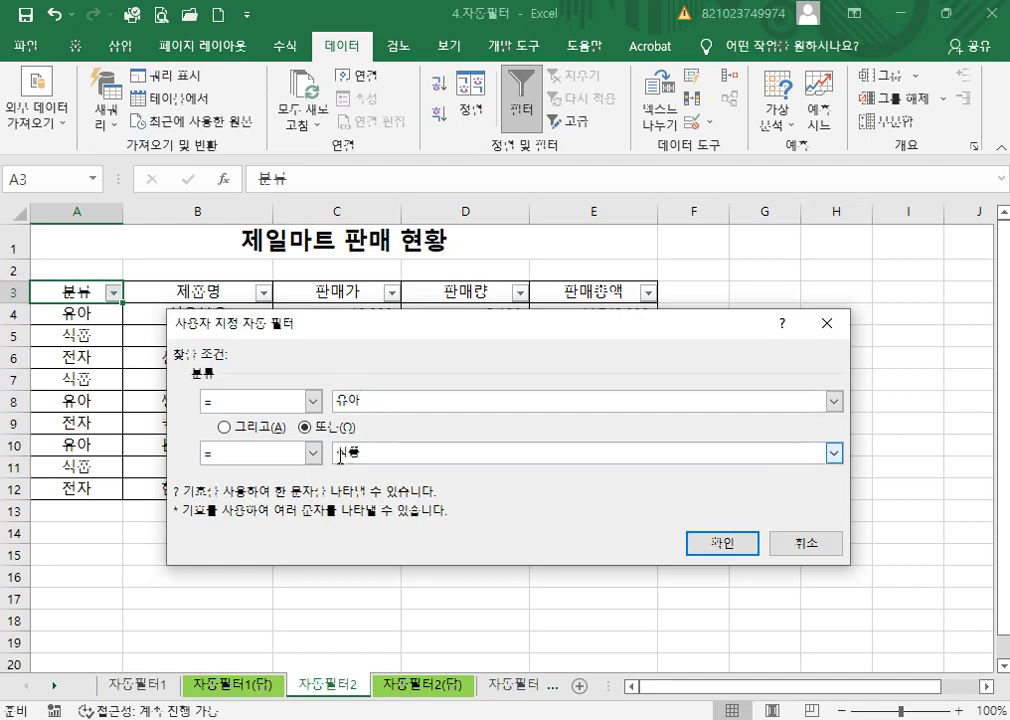
left_click(716, 545)
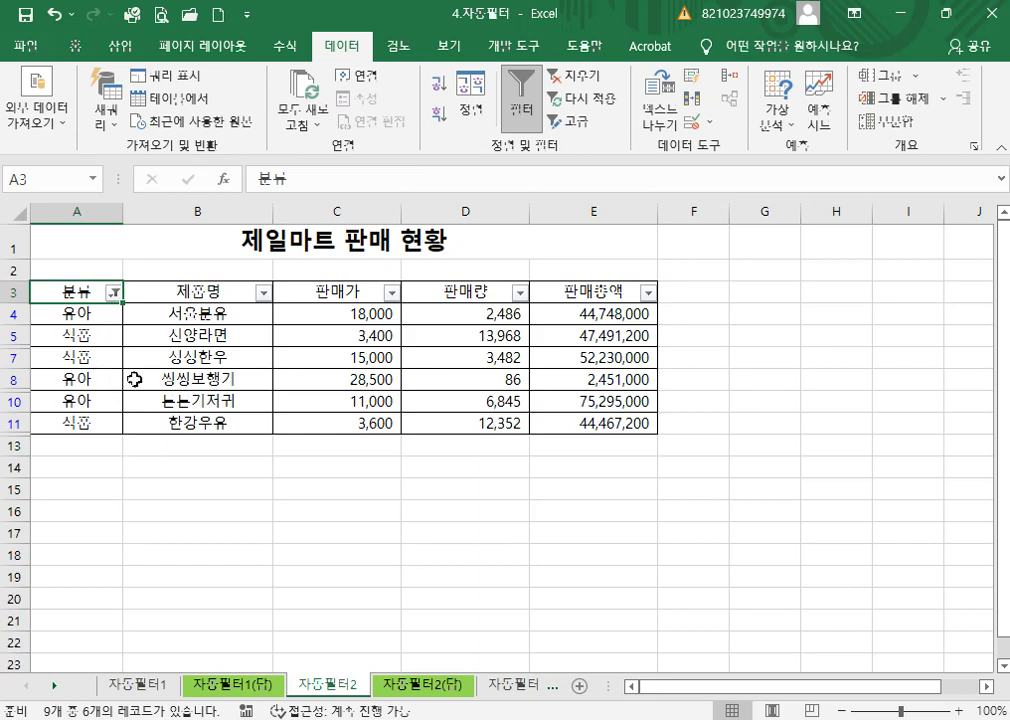
Filter the 판매량 column to values greater than or equal to 1000.
left_click(519, 292)
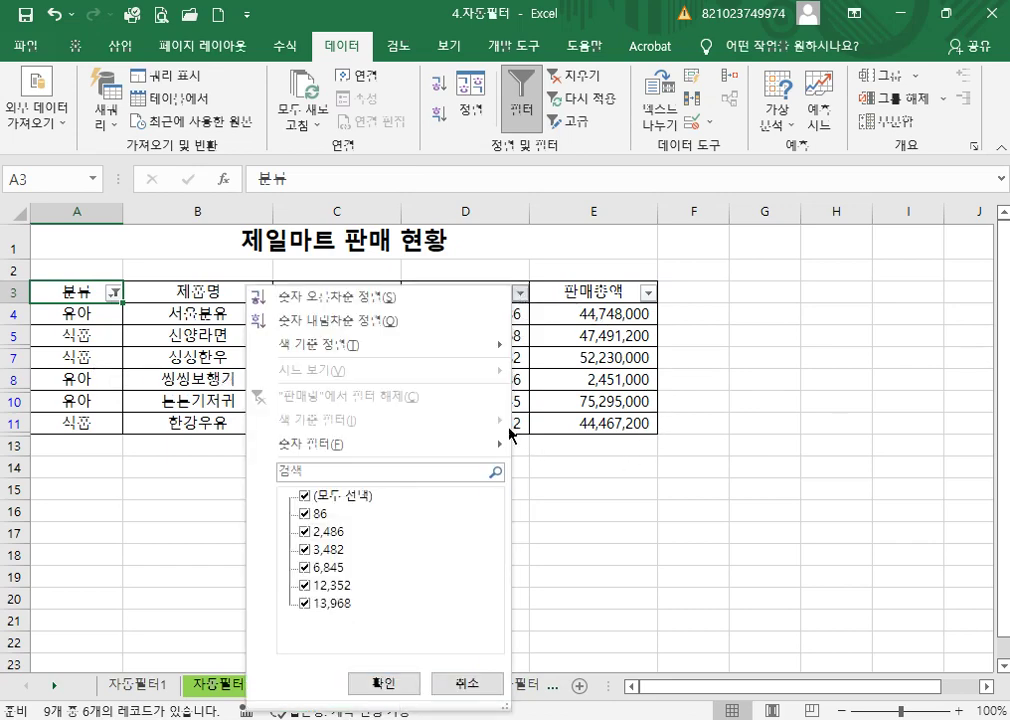
mouse_move(391, 453)
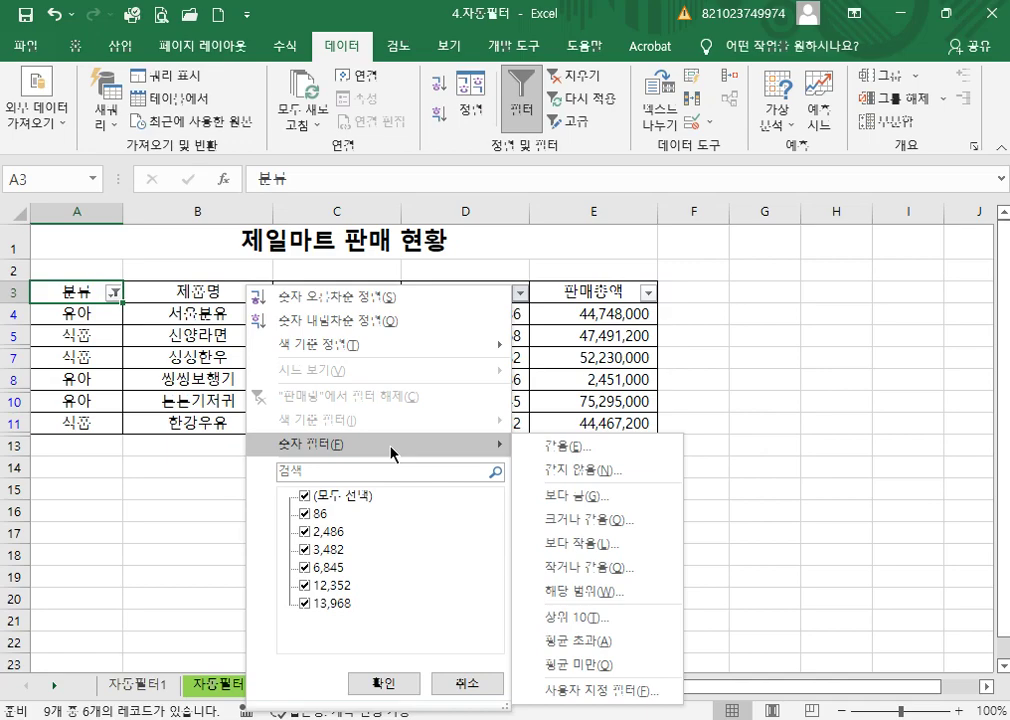
left_click(580, 520)
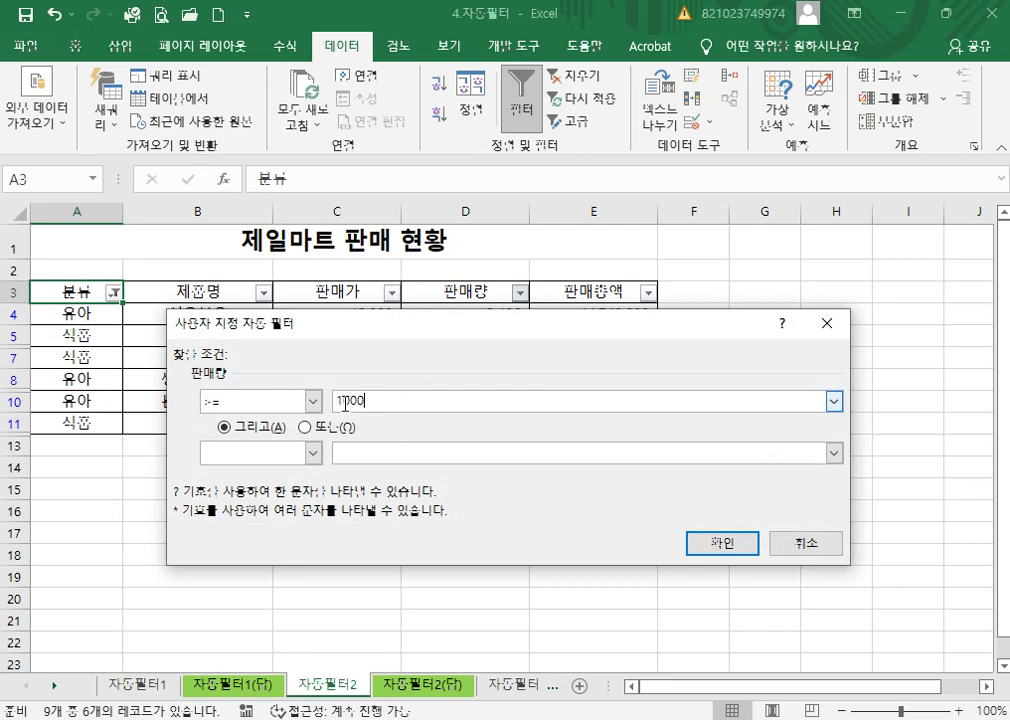
left_click(697, 547)
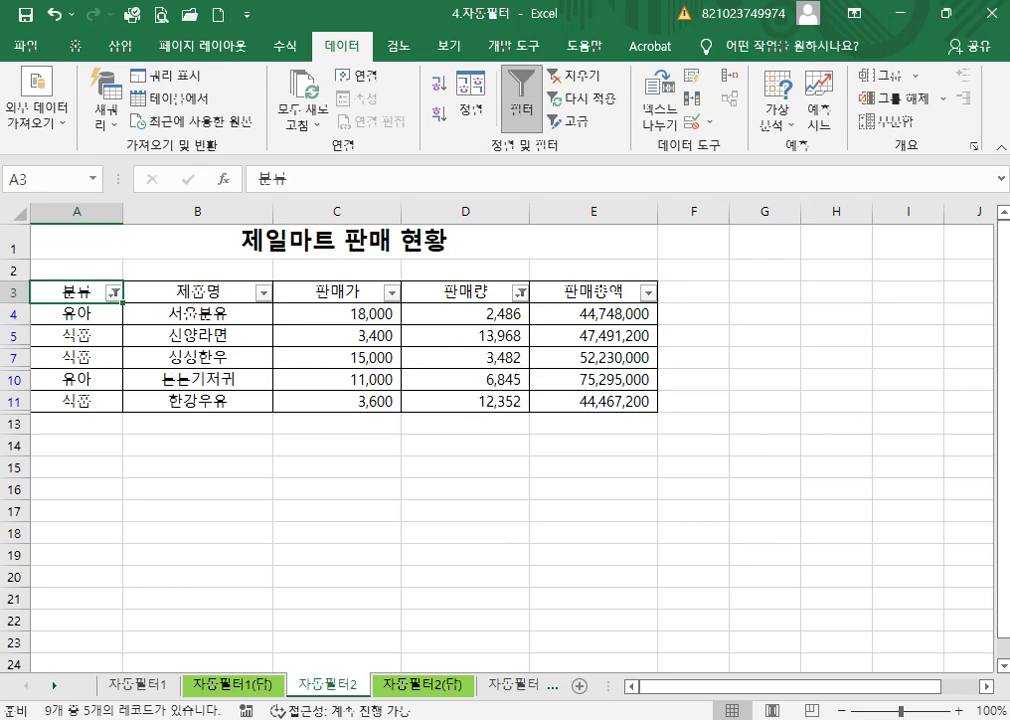
Go to the 자동필터3 sheet and turn on AutoFilter for the 보너스 지급현황 table.
key("ctrl+Page_Down")
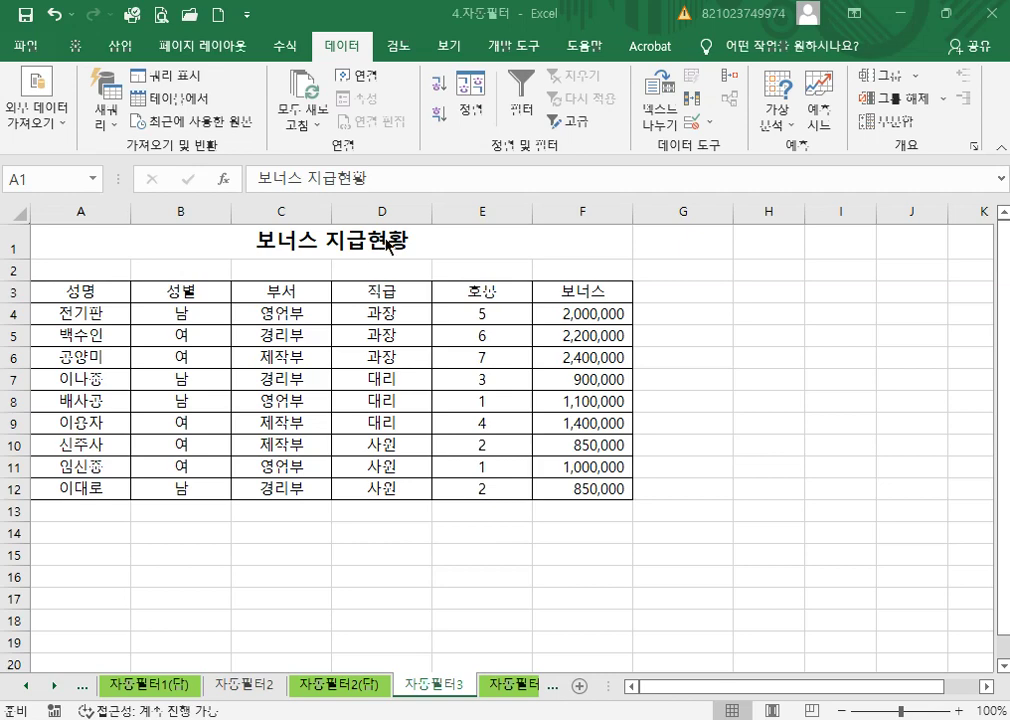
key("ctrl+a")
left_click(392, 291)
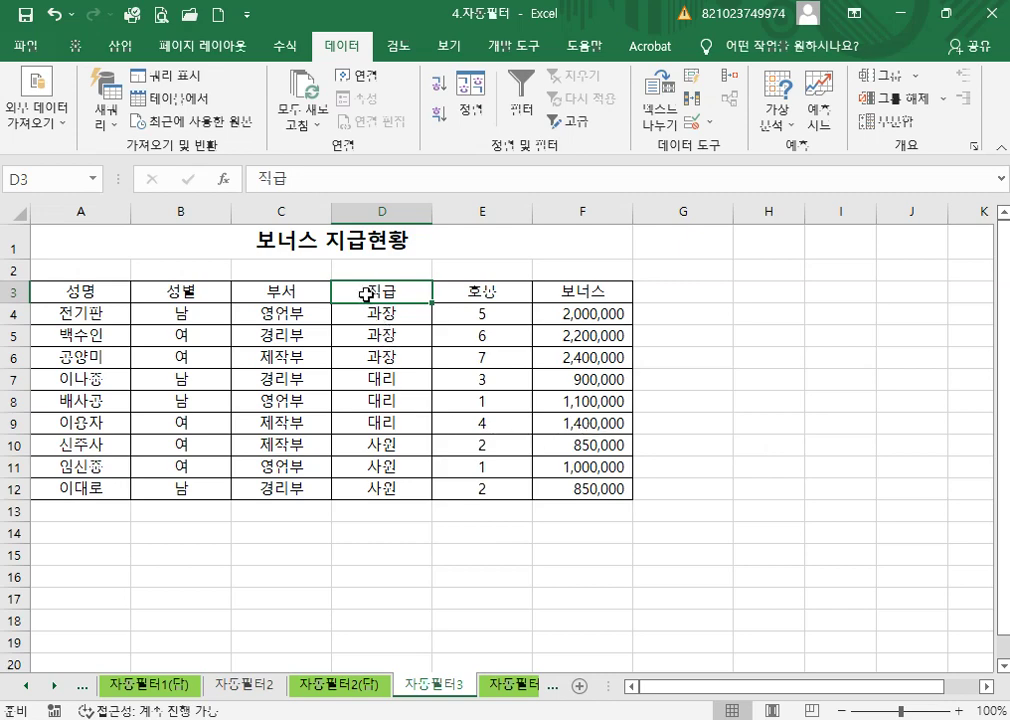
left_click(524, 90)
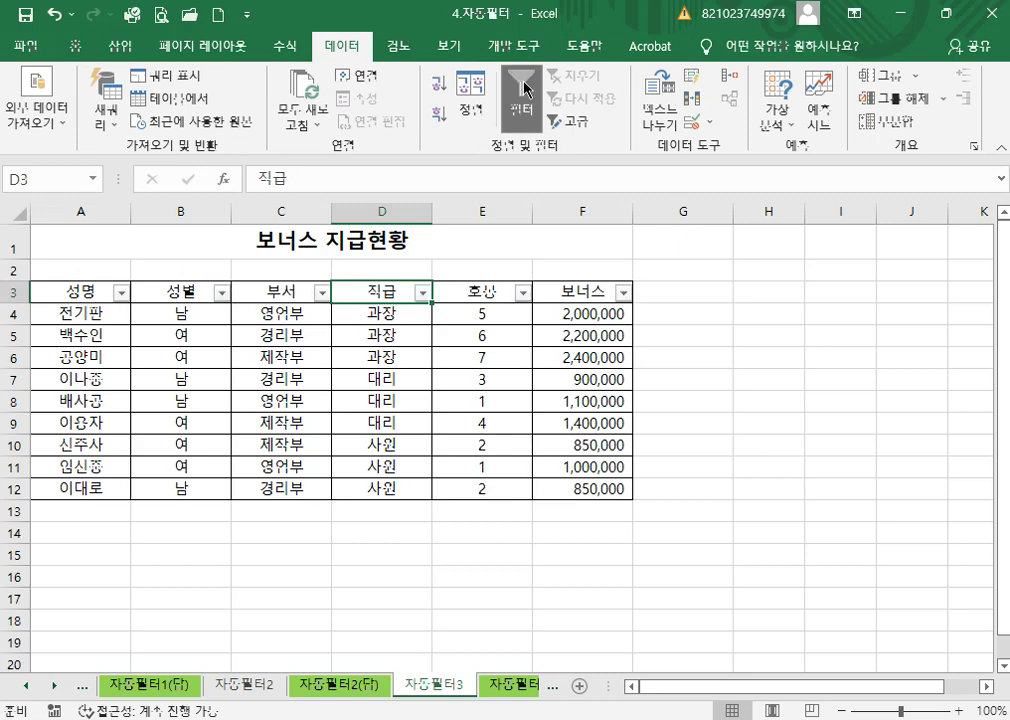
Apply a custom text filter to the 직급 column that shows only rows not equal to 과장.
left_click(424, 292)
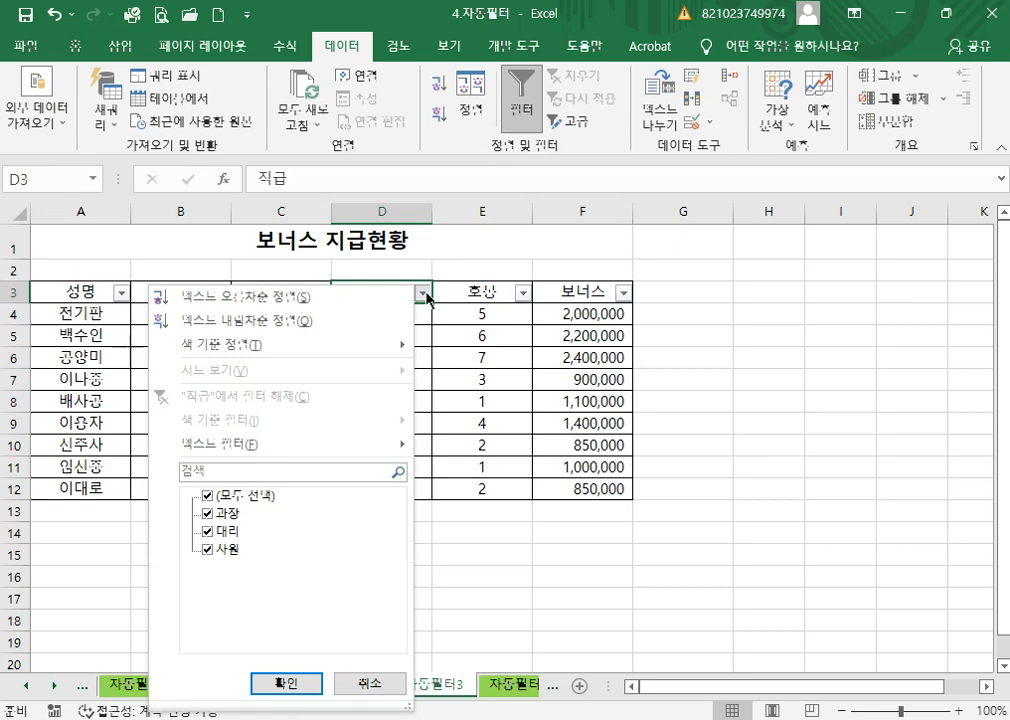
mouse_move(388, 450)
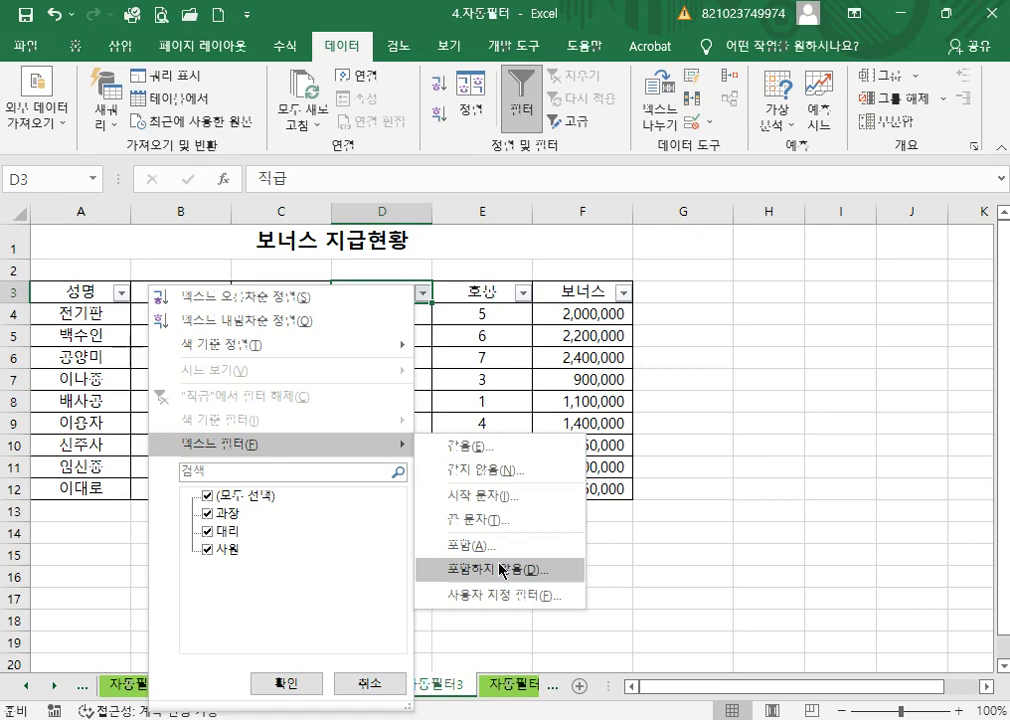
left_click(474, 469)
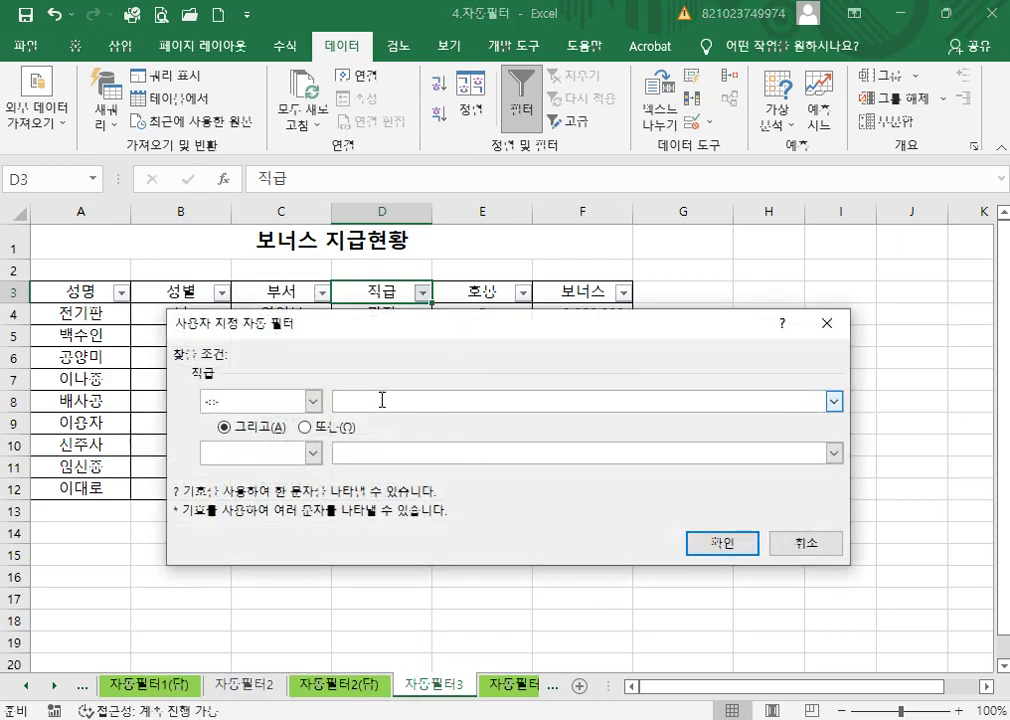
type("과장")
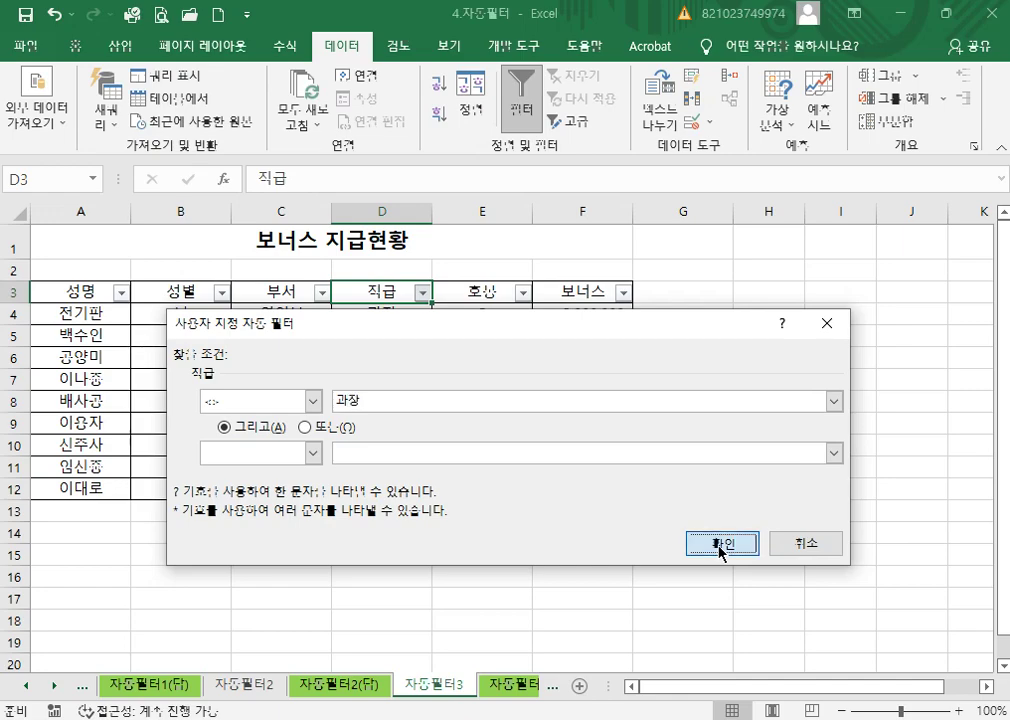
left_click(720, 545)
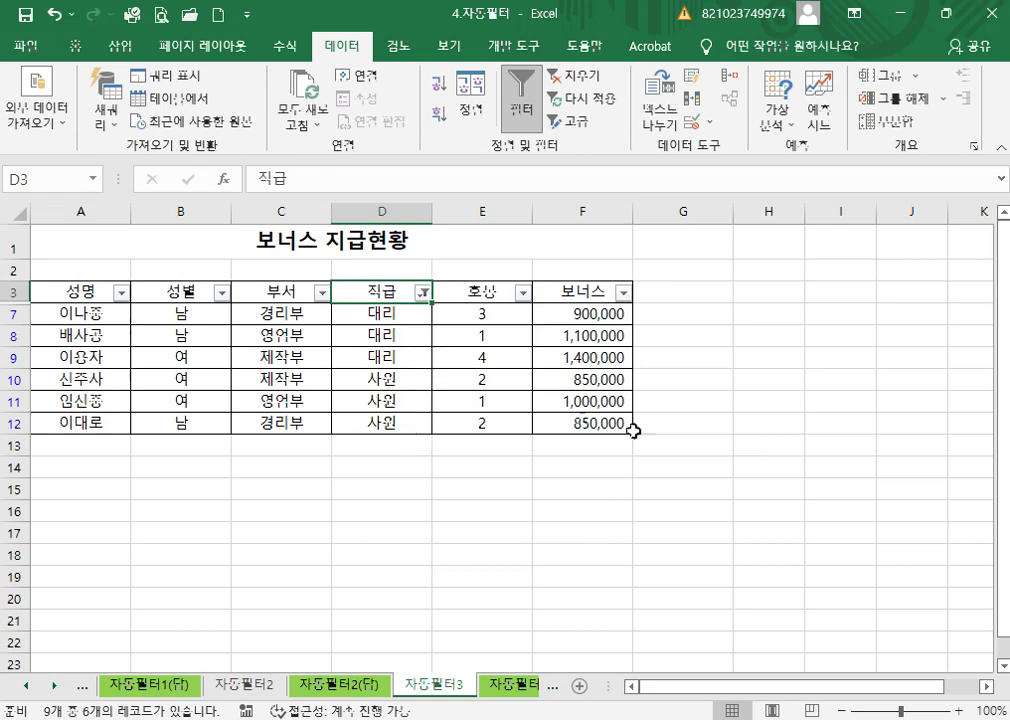
Filter the 보너스 column to values less than or equal to 1000000.
left_click(625, 293)
mouse_move(594, 450)
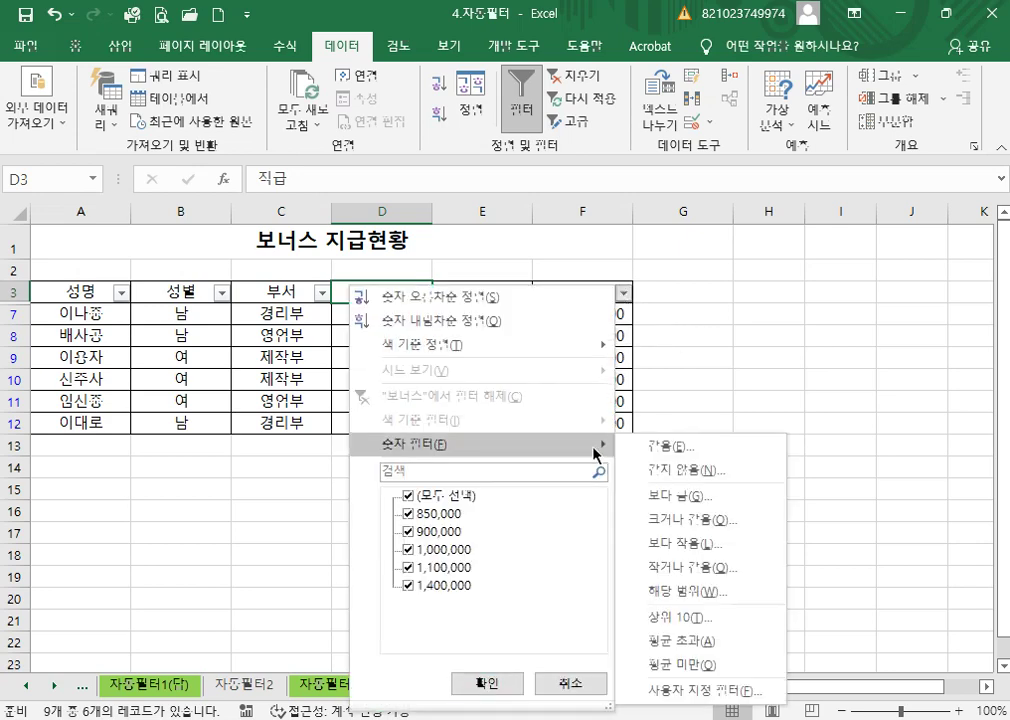
left_click(718, 567)
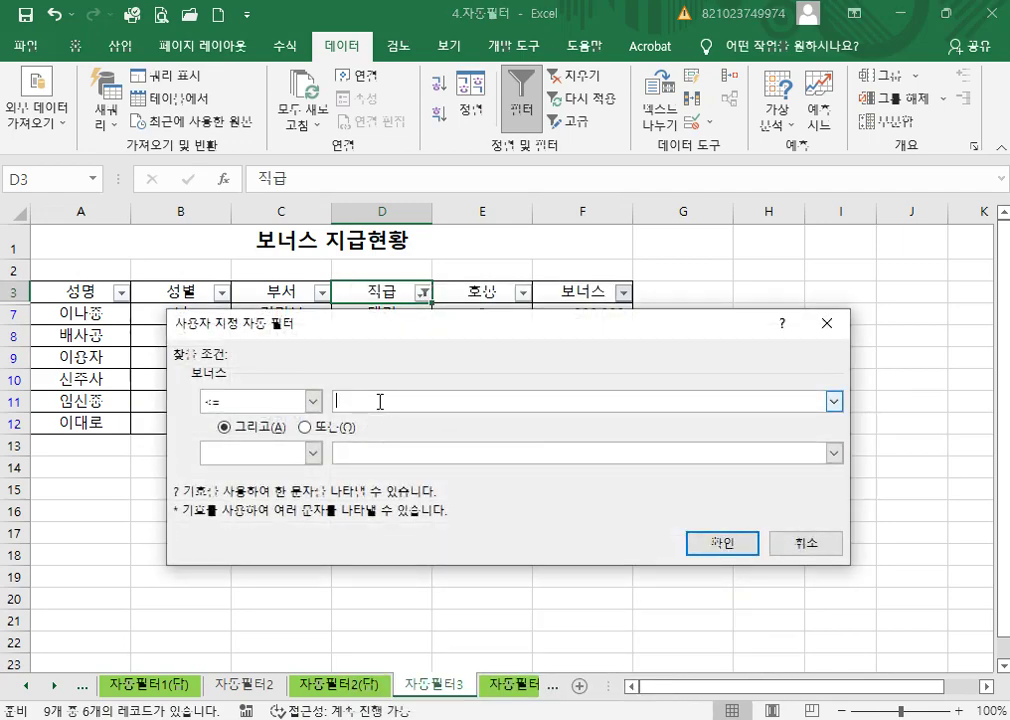
type("1000000")
left_click(716, 546)
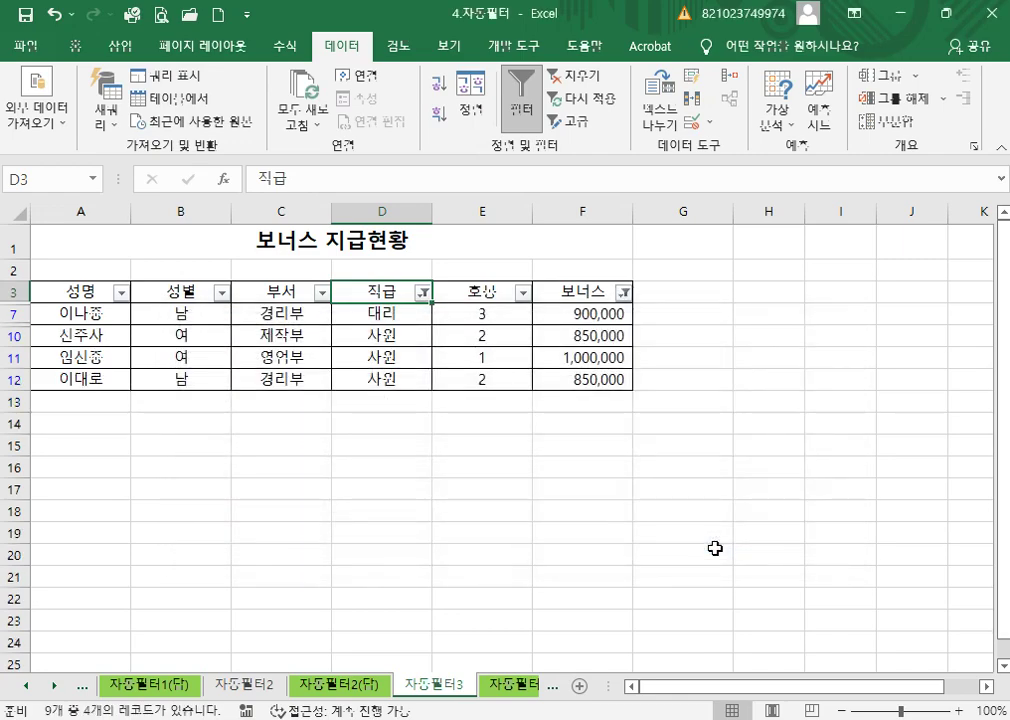